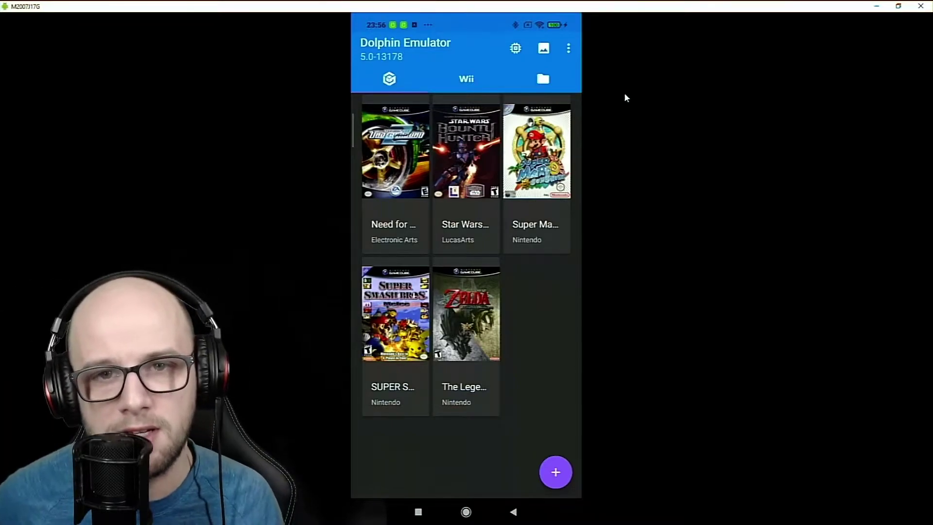
right_click(626, 98)
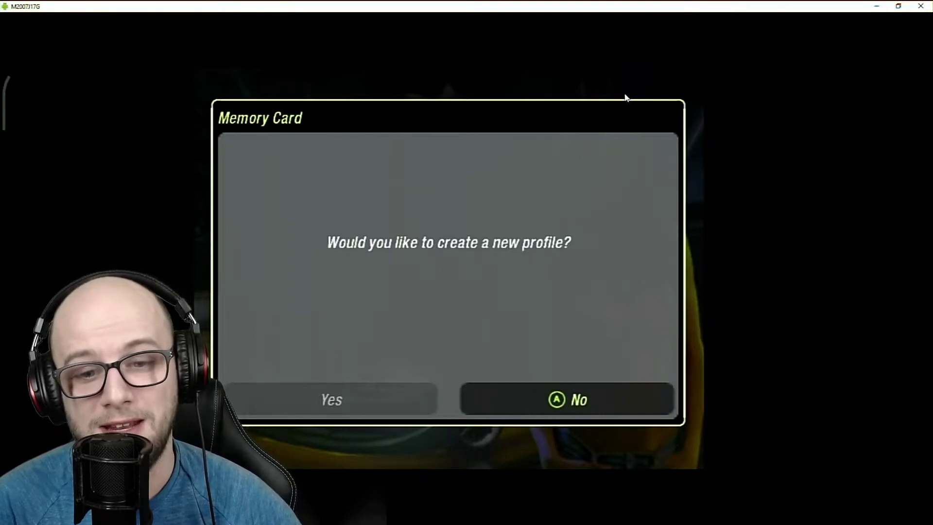
key(Left)
key(Return)
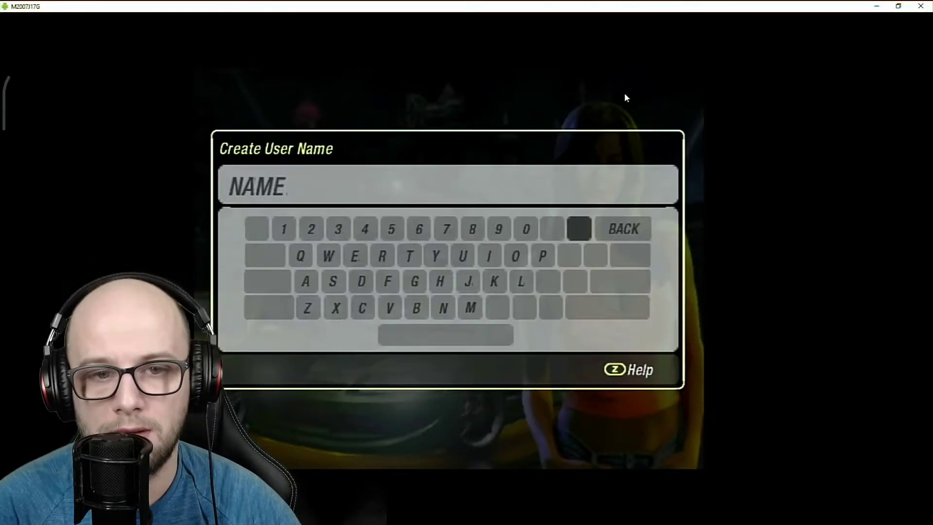
key(Left)
key(Left)
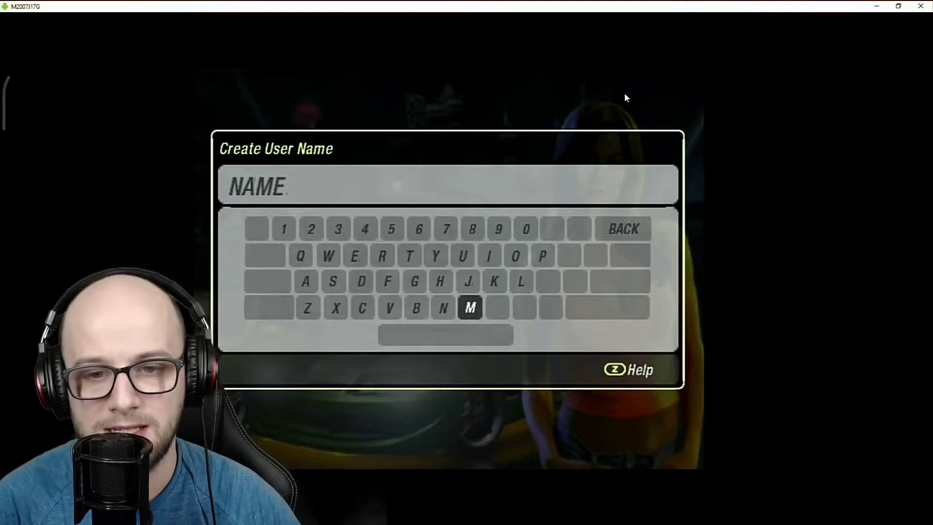
key(Up)
key(Right)
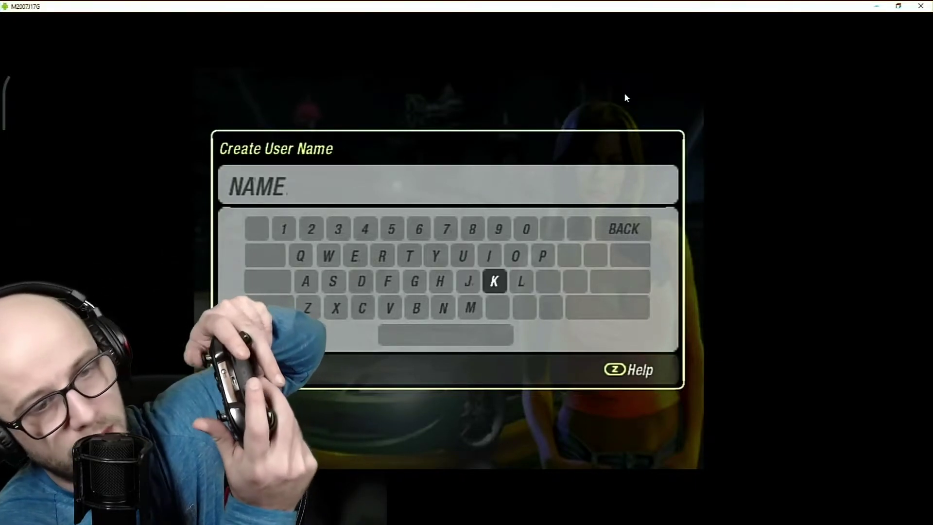
key(Down)
key(Left)
key(Left)
key(Left)
key(Left)
key(Right)
key(Return)
key(Right)
key(Up)
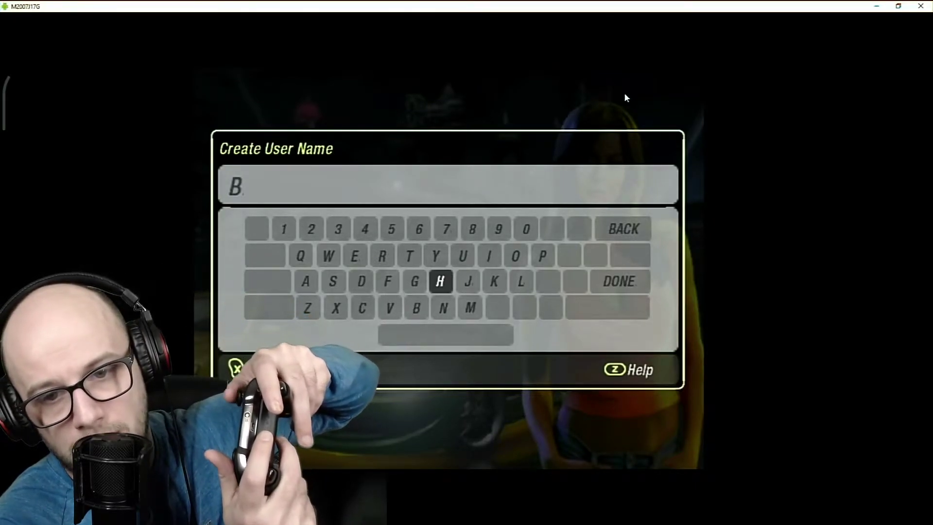
key(Up)
key(Right)
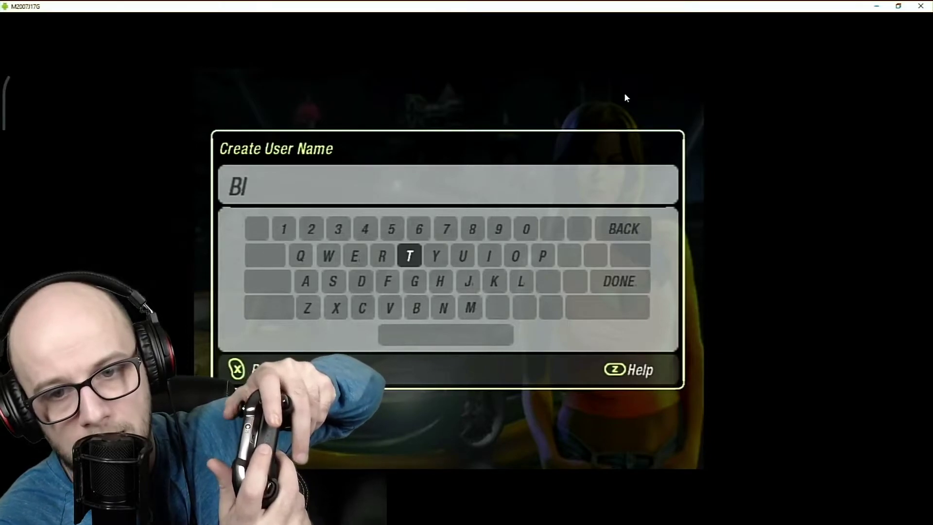
key(Return)
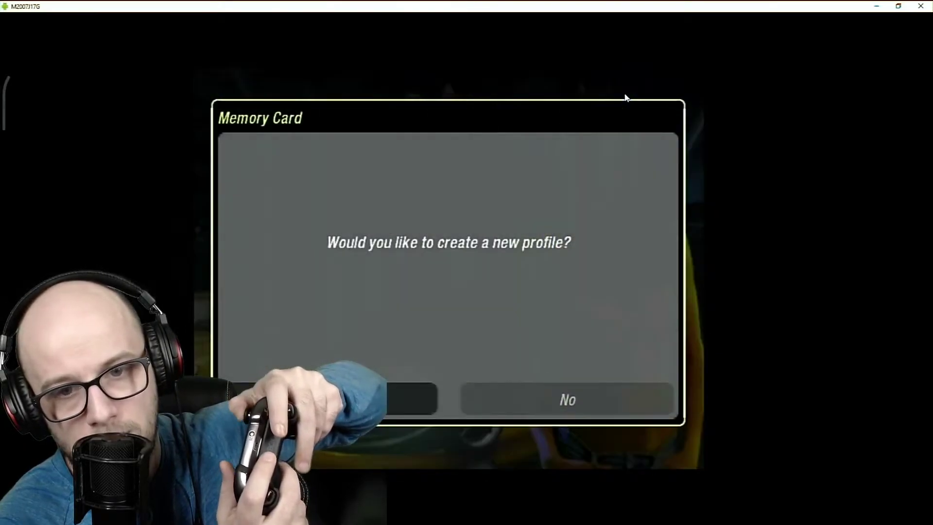
key(Right)
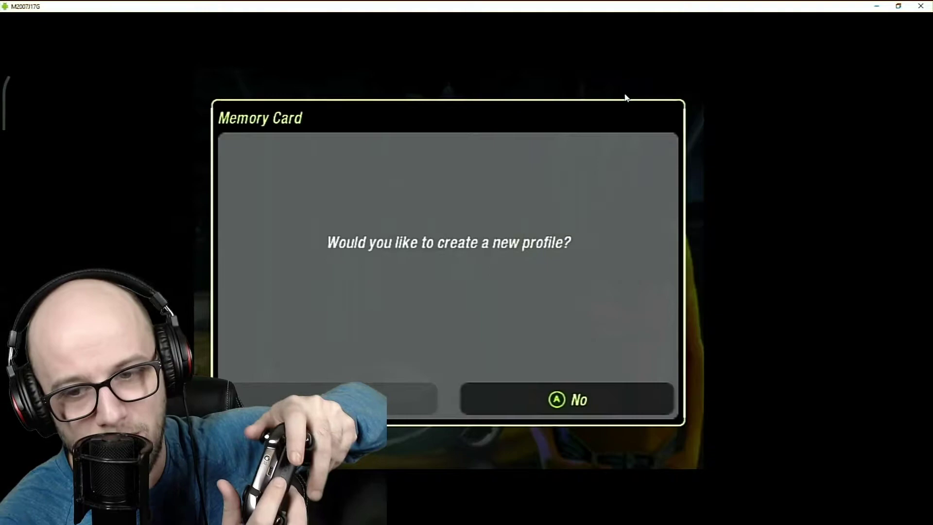
Step: Agree to create a new profile and enter B as the first letter of its user name
key(Left)
key(Return)
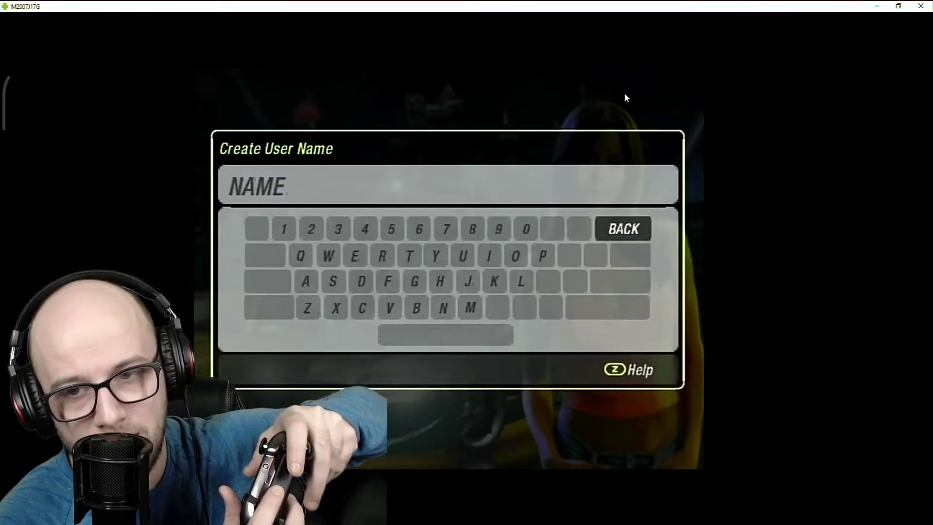
key(Left)
key(Left)
key(Left)
key(Left)
key(Down)
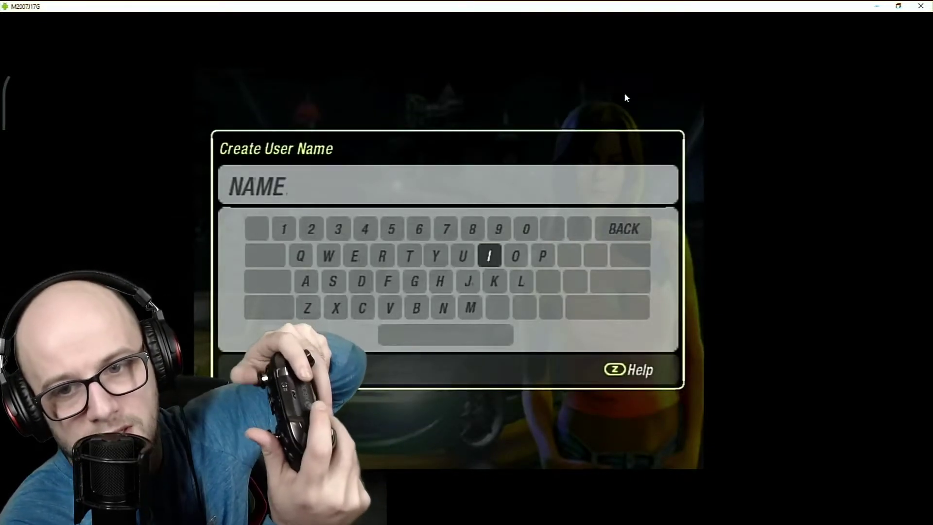
key(Down)
key(Left)
key(Left)
key(Left)
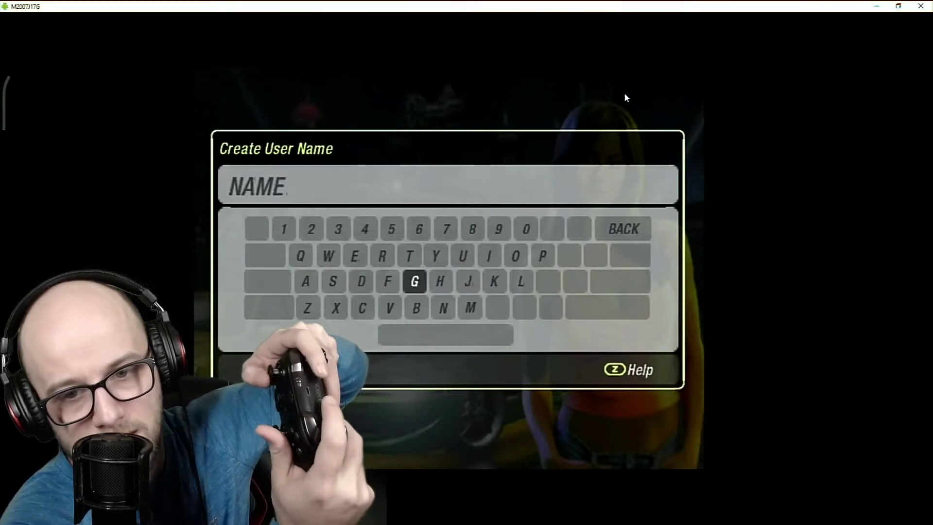
key(Down)
key(Return)
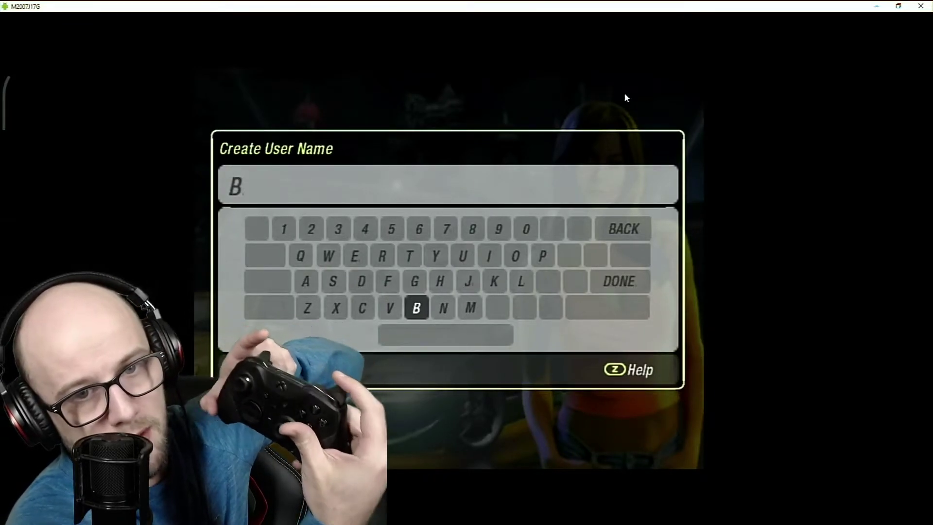
Step: Complete the profile's user name as BIGTWIN and confirm it
key(Up)
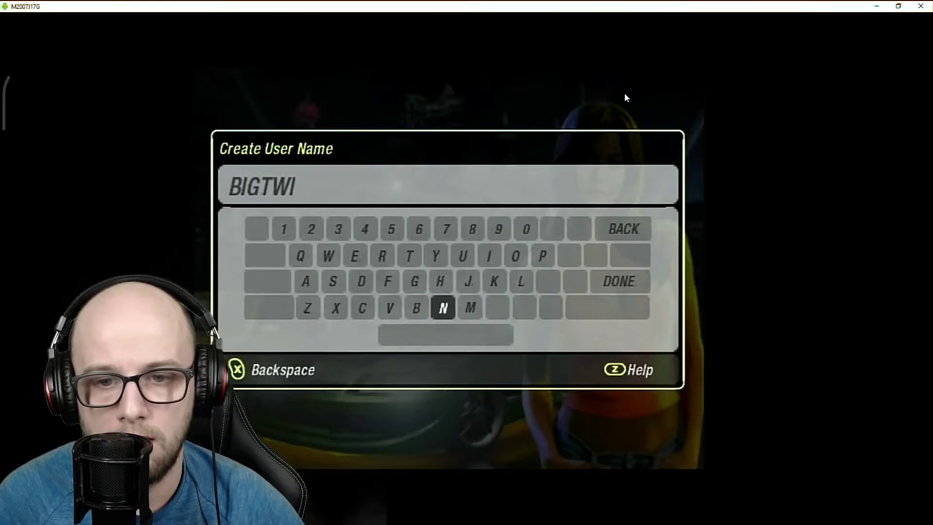
key(Return)
key(Left)
key(Right)
key(Right)
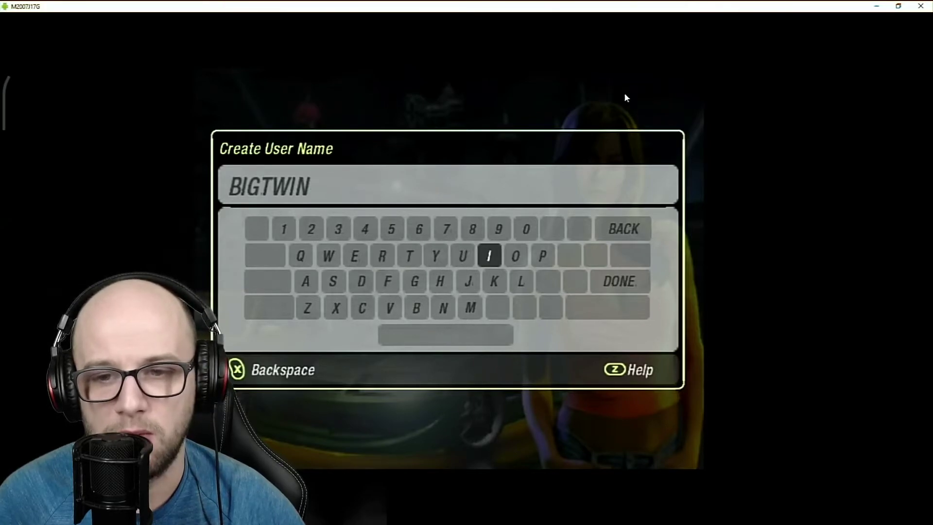
key(Right)
key(Down)
key(Return)
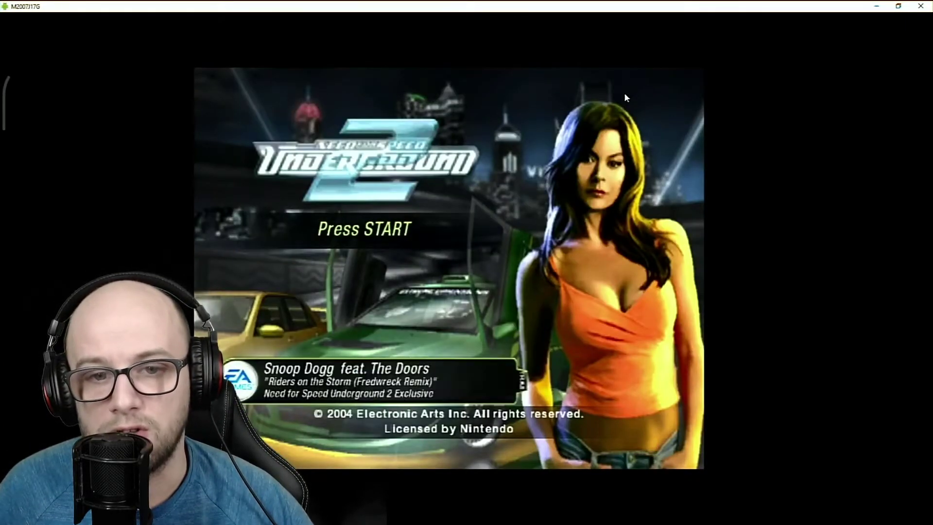
Step: Start from the title screen and set up a Sprint quick race on the Wall Center track
key(Return)
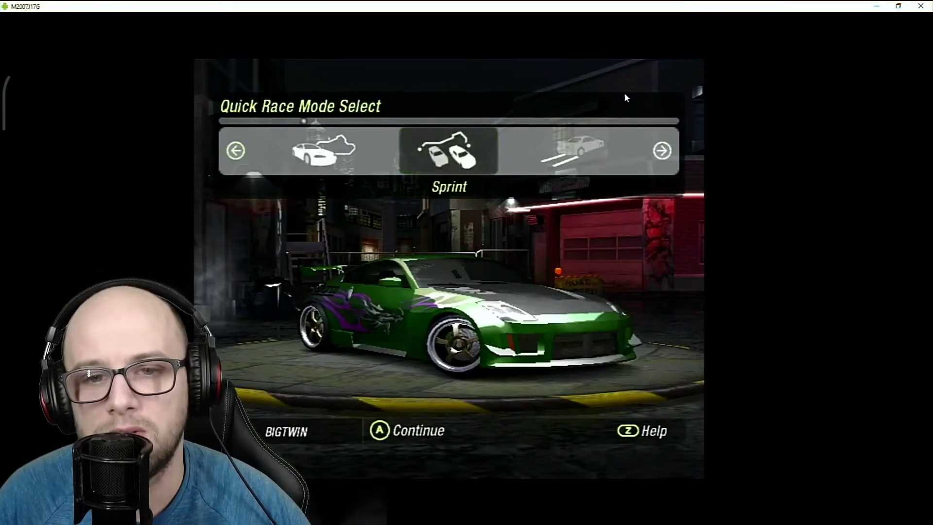
key(Left)
key(Right)
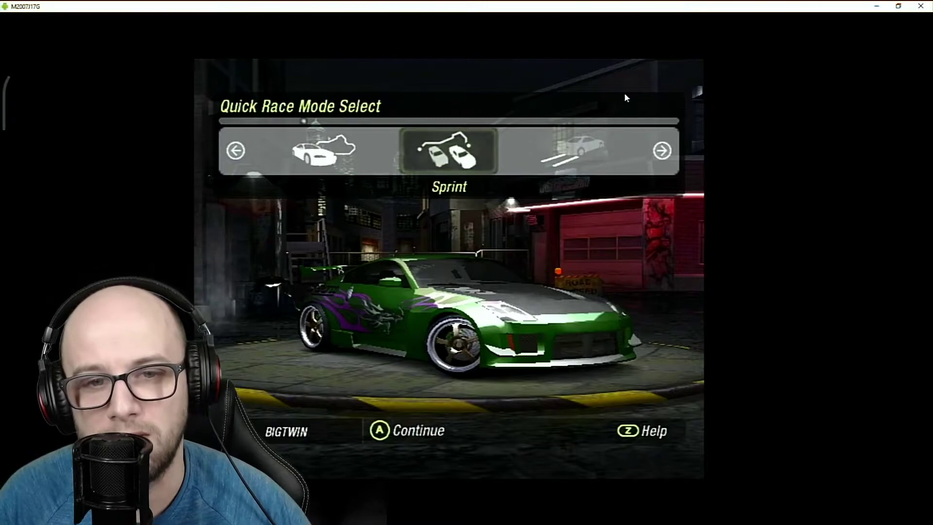
key(Return)
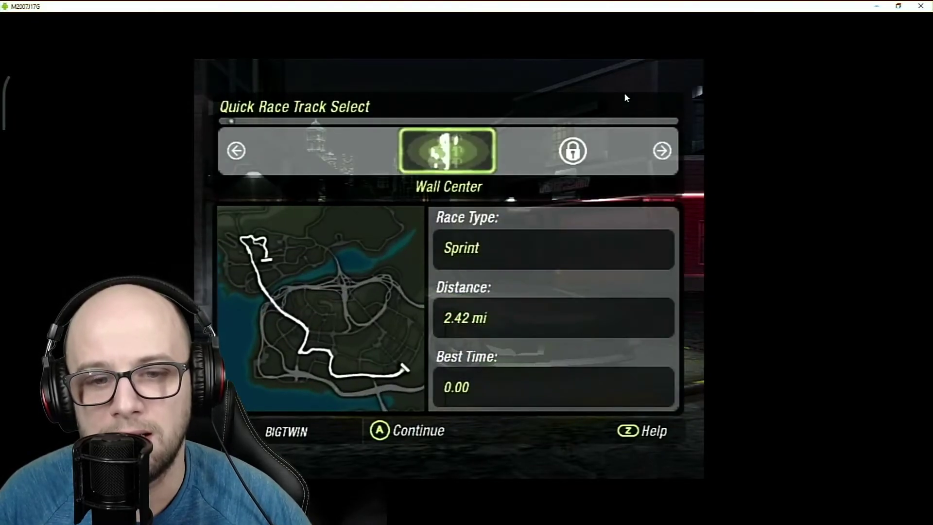
key(Return)
Step: Set the quick race difficulty to Easy
key(Down)
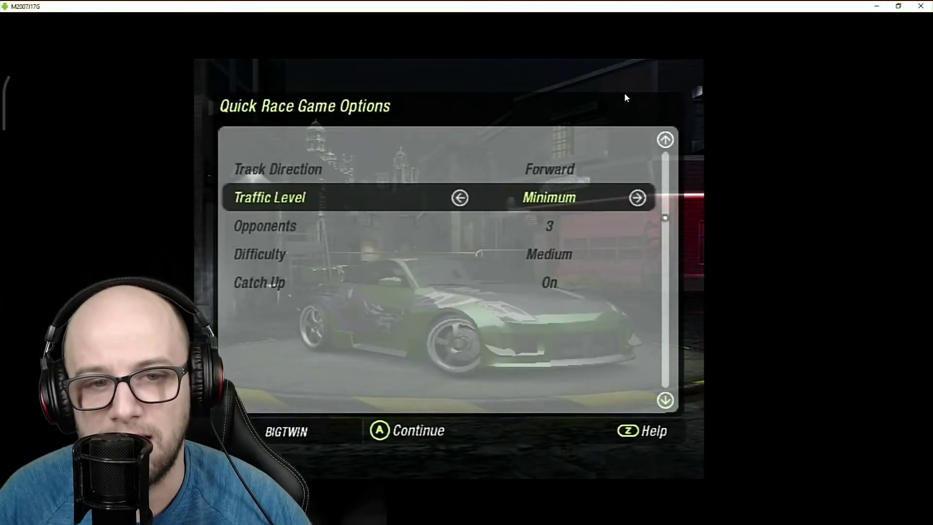
key(Up)
key(Down)
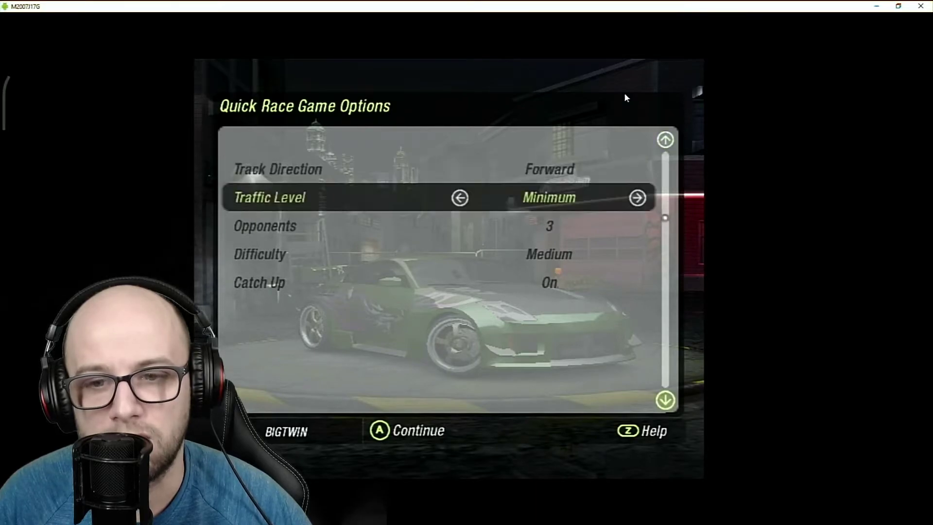
key(Down)
key(Down)
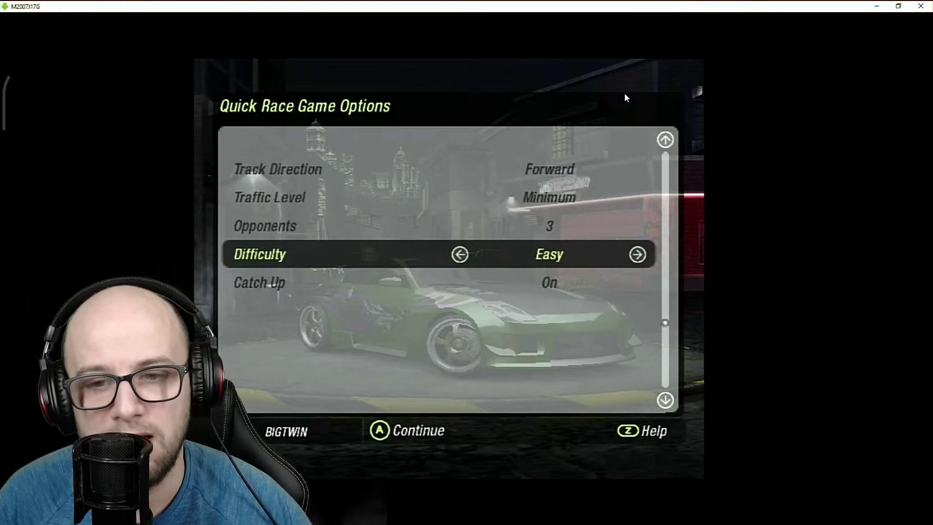
Step: Set the quick race traffic level to Maximum
key(Up)
key(Up)
key(Up)
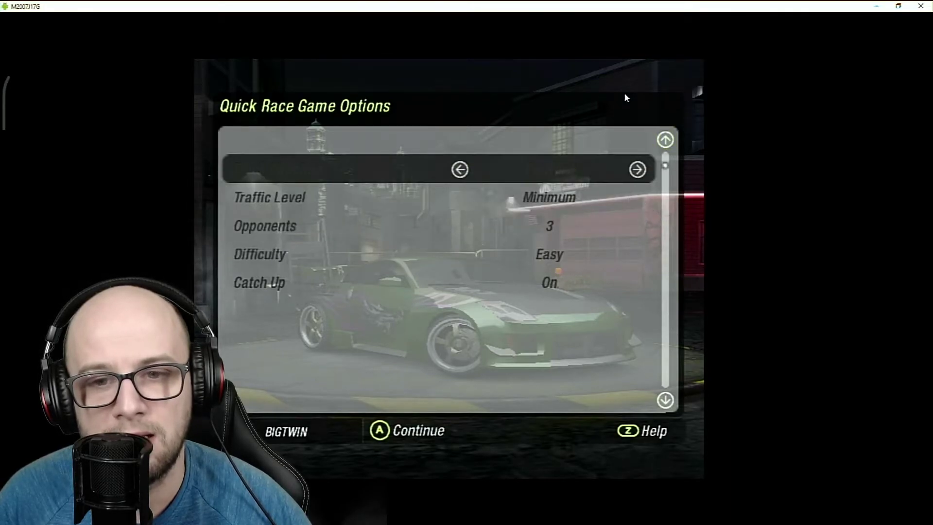
key(Down)
key(Right)
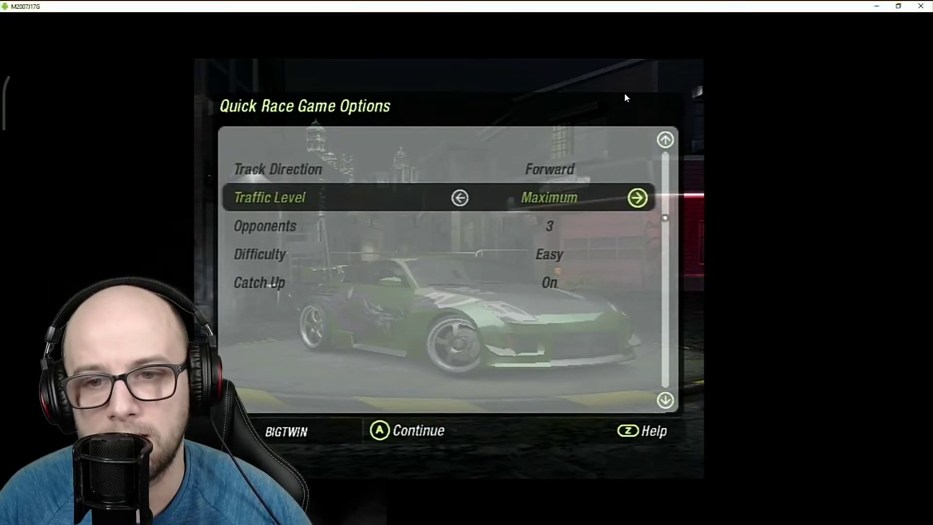
key(Right)
key(Left)
Step: Keep the track direction at Forward with 3 opponents and accept the quick race options
key(Up)
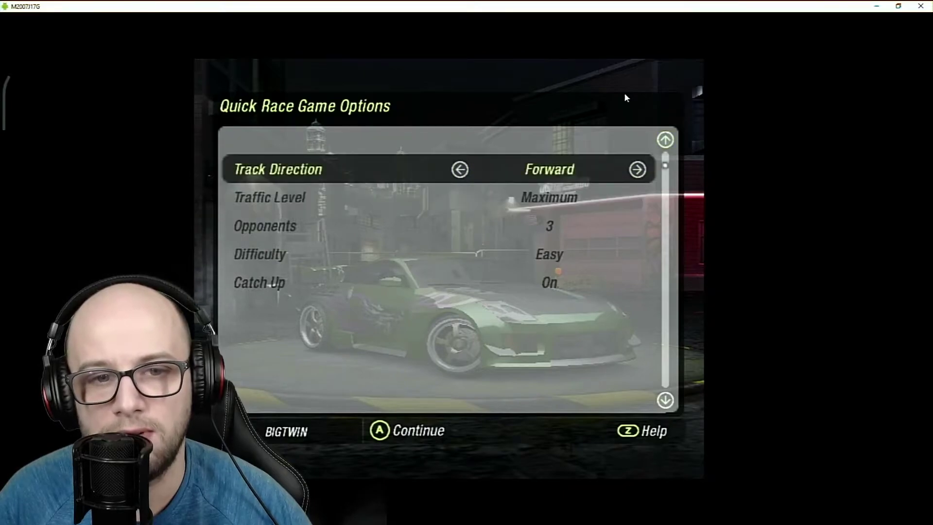
key(Down)
key(Up)
key(Right)
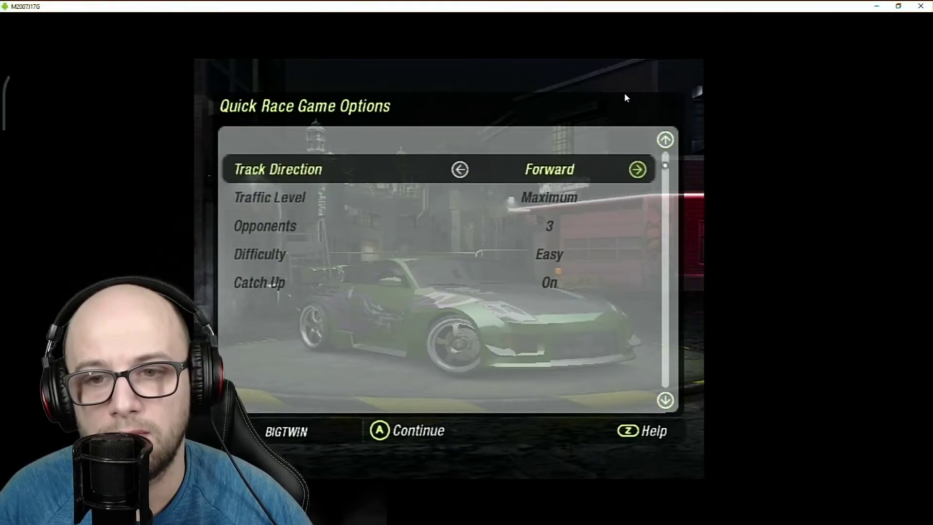
key(Down)
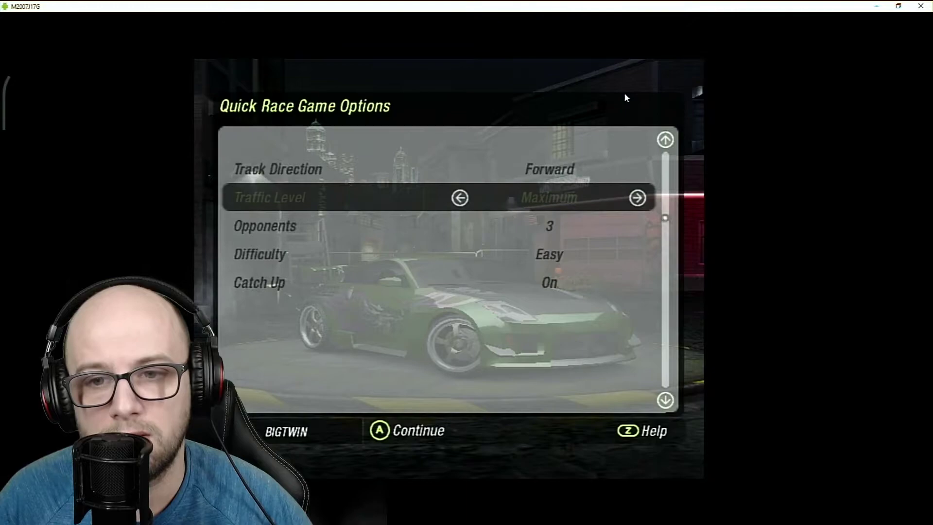
key(Down)
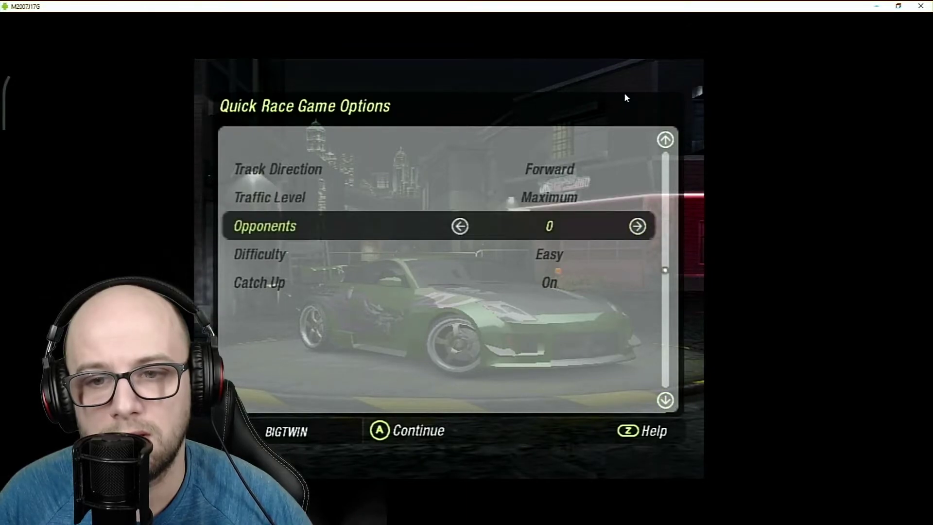
key(Return)
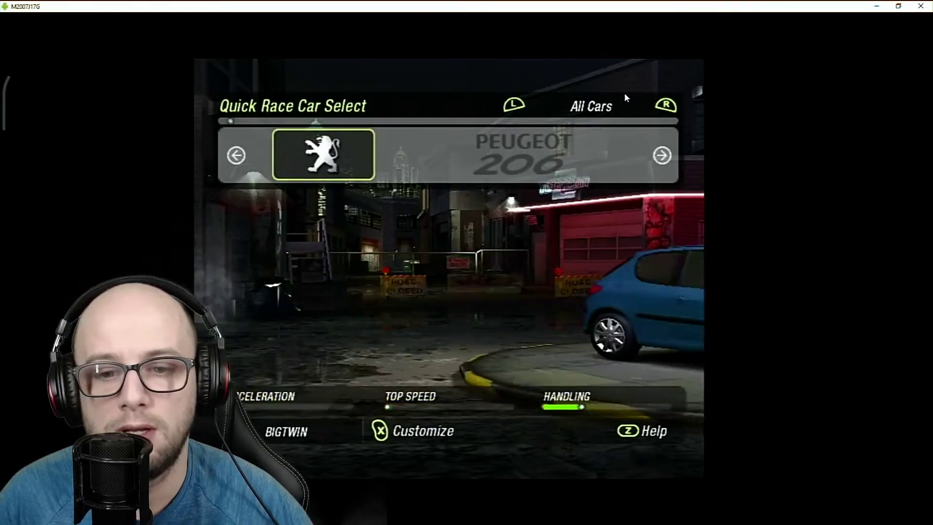
Step: Browse the available cars to the Ford Focus and check the help for the car selection controls
key(Right)
key(Right)
key(Left)
key(z)
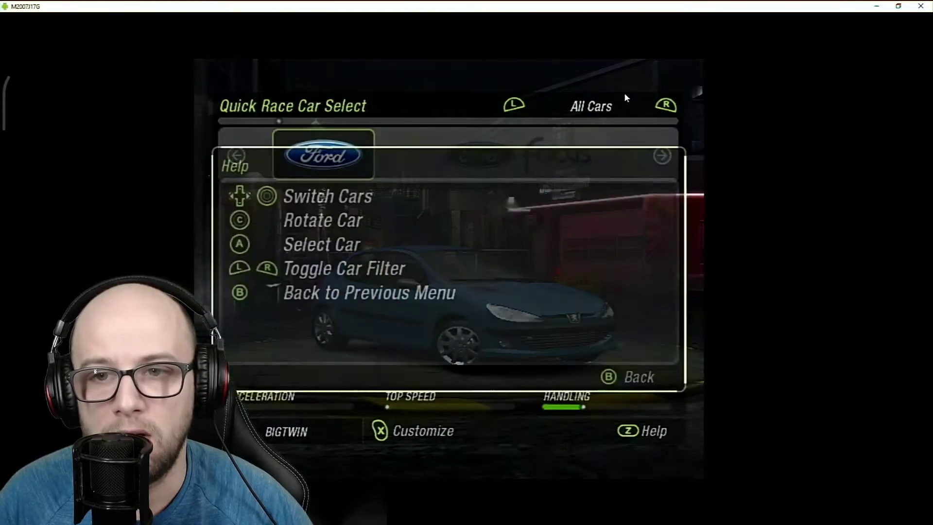
key(Escape)
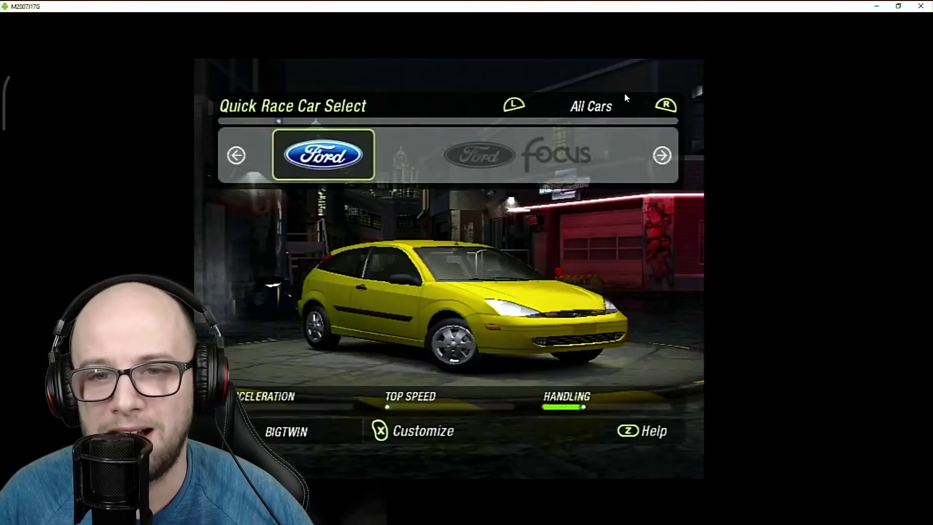
Step: Choose the Mitsubishi Lancer Evolution VIII as the quick race car and start the race
key(Right)
key(Right)
key(Right)
key(Right)
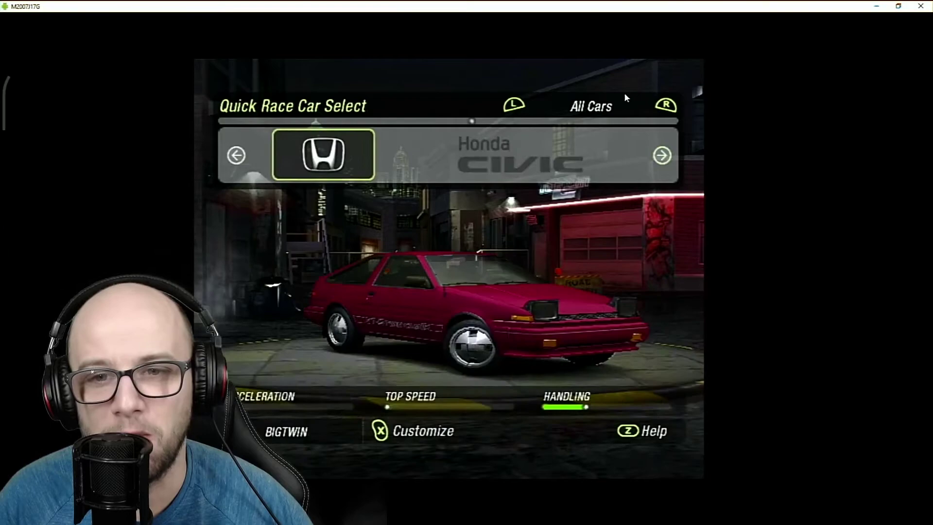
key(Right)
key(Right)
key(Right)
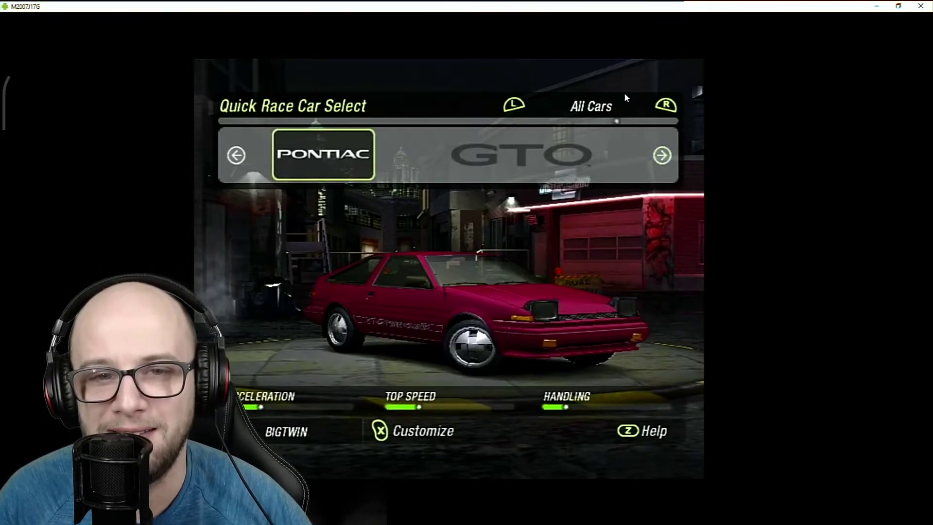
key(Right)
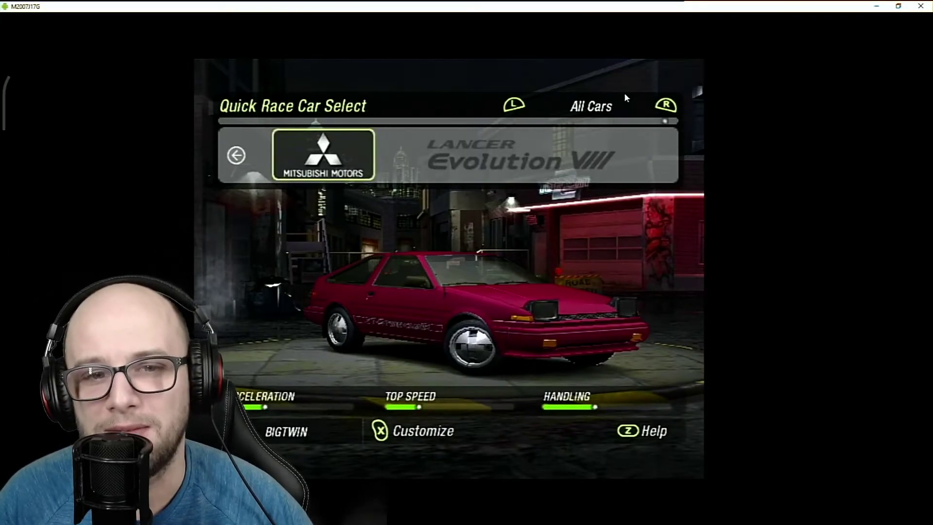
key(Return)
key(Return)
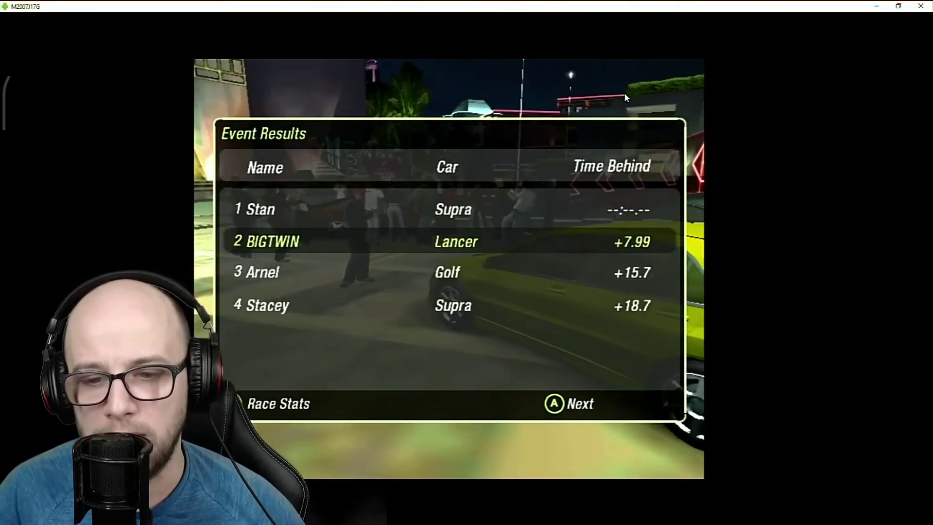
Step: Close the event results and quit the finished race to the main menu
key(Return)
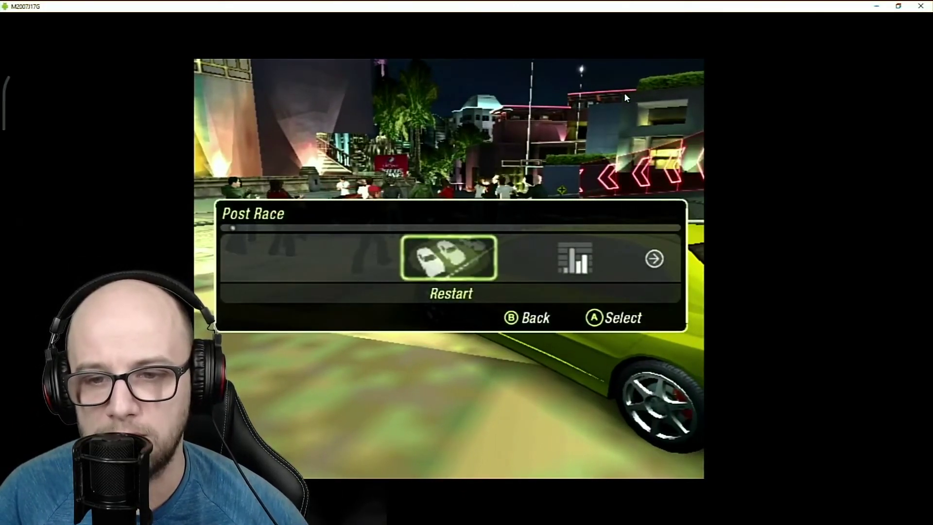
key(Right)
key(Right)
key(Right)
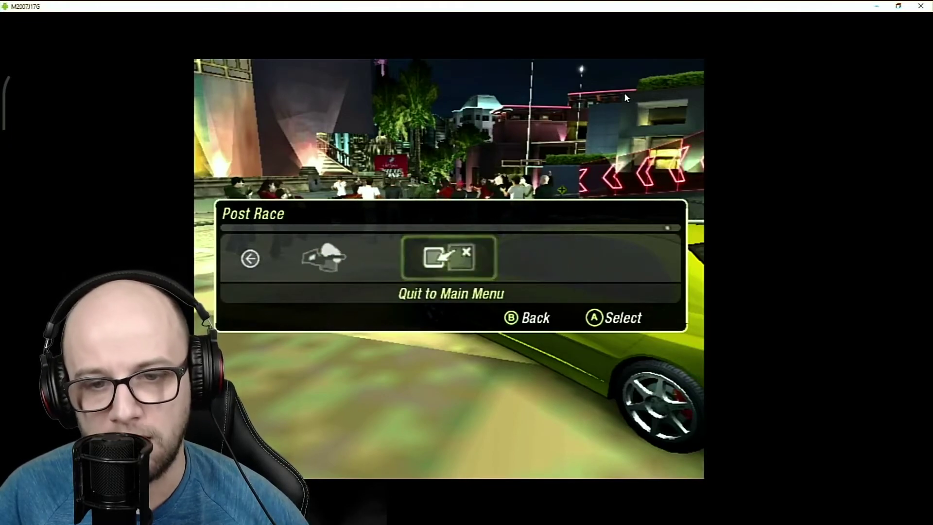
key(Return)
key(Return)
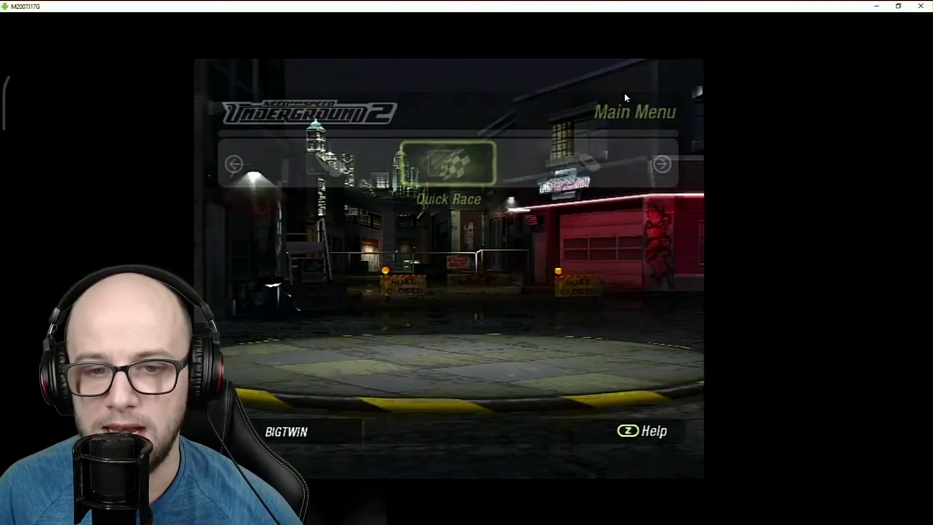
Step: Look through the main menu entries from Quick Race past Profile Manager to Options
key(Right)
key(Right)
key(Right)
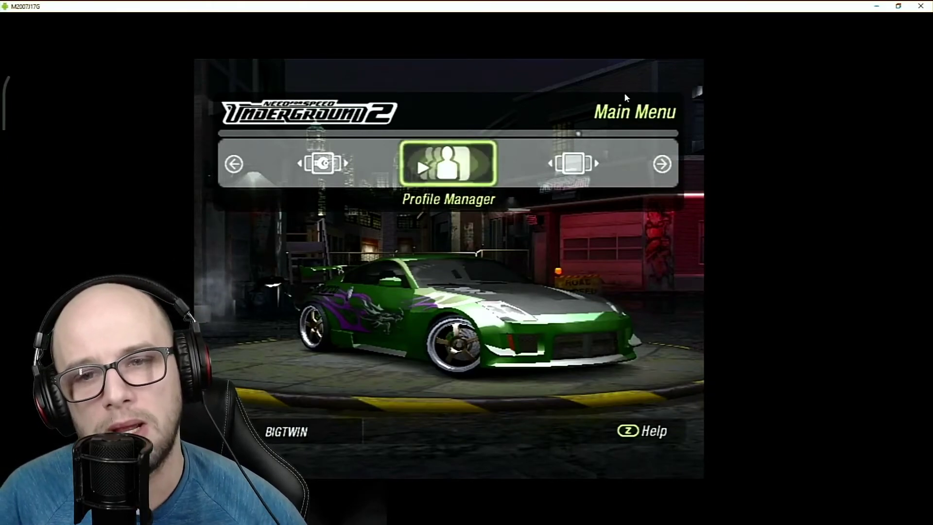
key(Right)
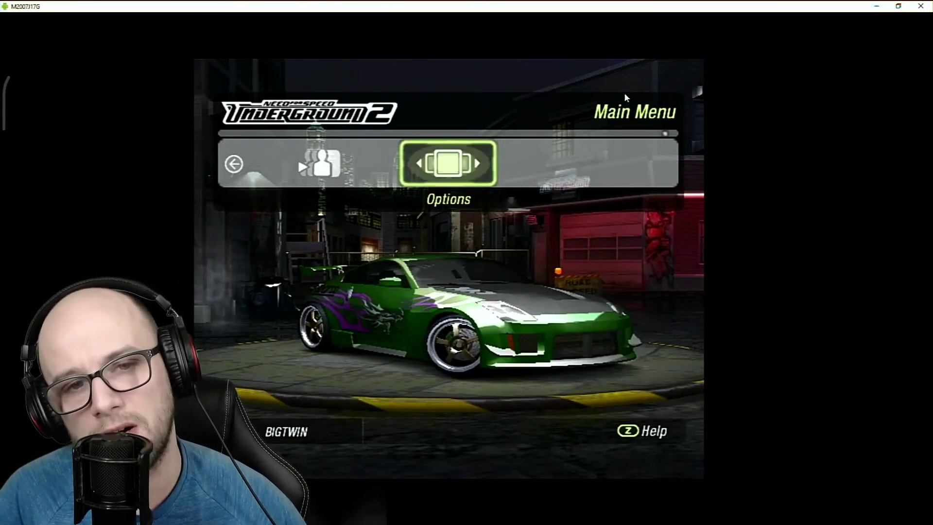